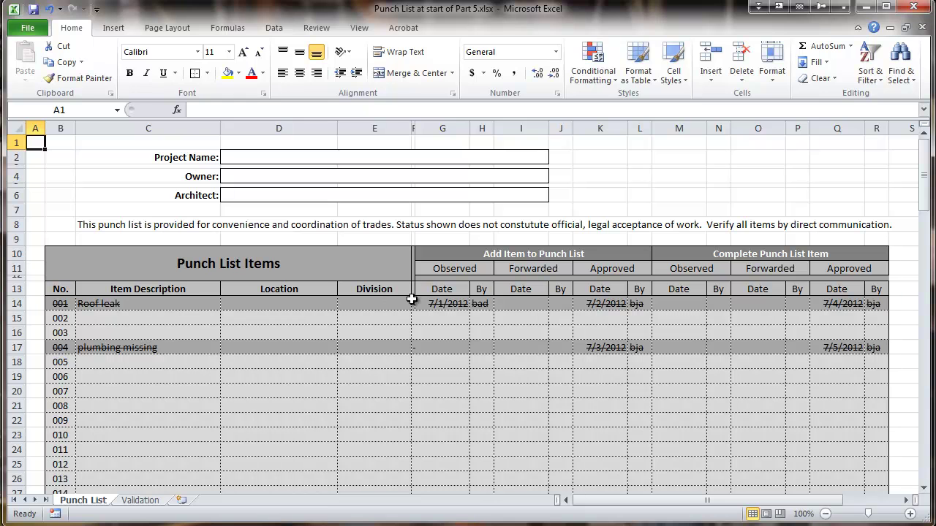
- Undo the sample 'Roof leak' entry in C14 and 'plumbing missing' entry in C17
click(136, 304)
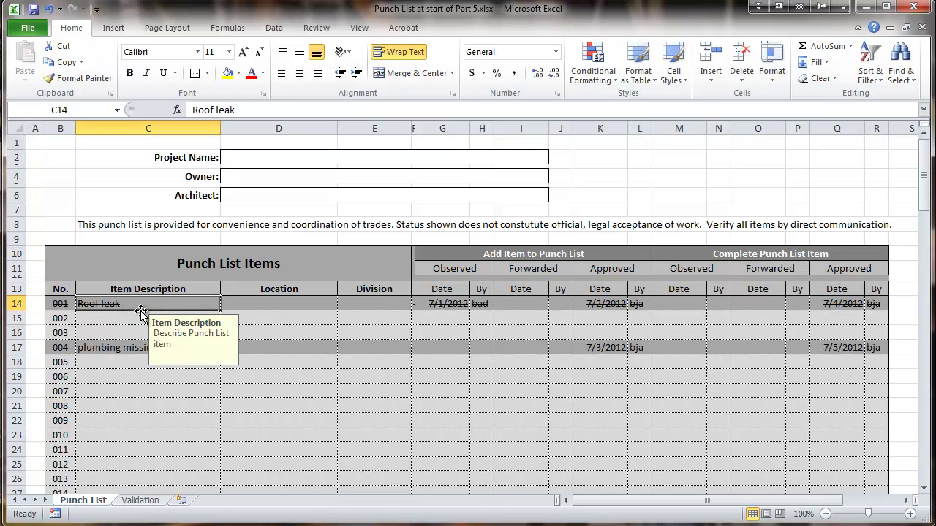
key(ctrl+z)
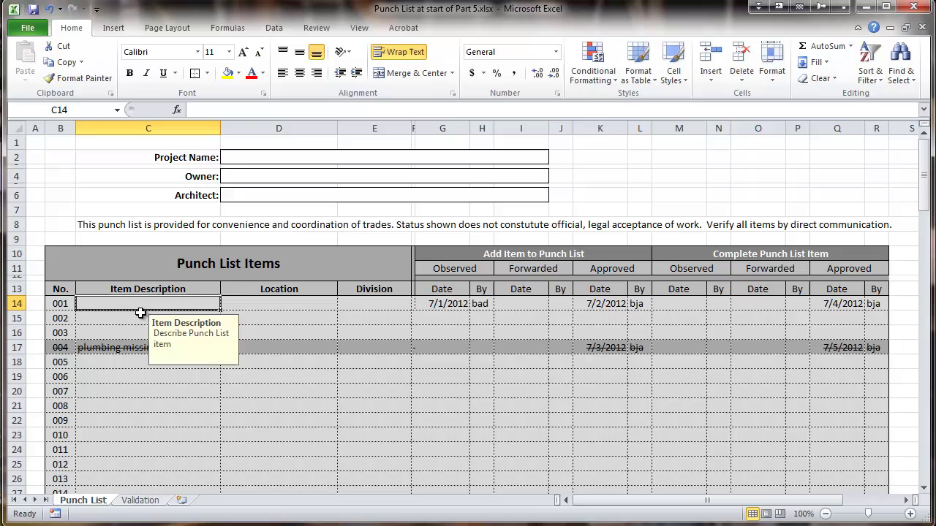
click(875, 305)
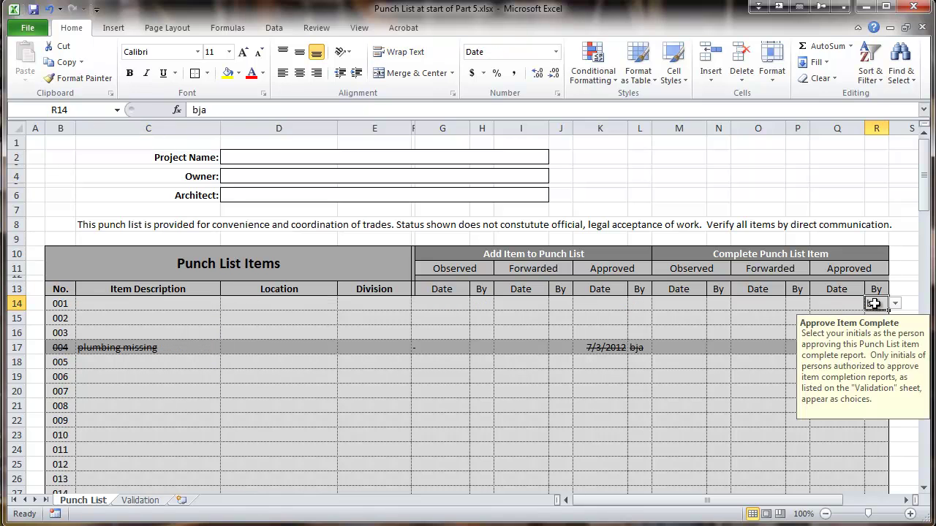
click(125, 349)
key(ctrl+z)
key(ctrl+z)
click(876, 346)
click(520, 361)
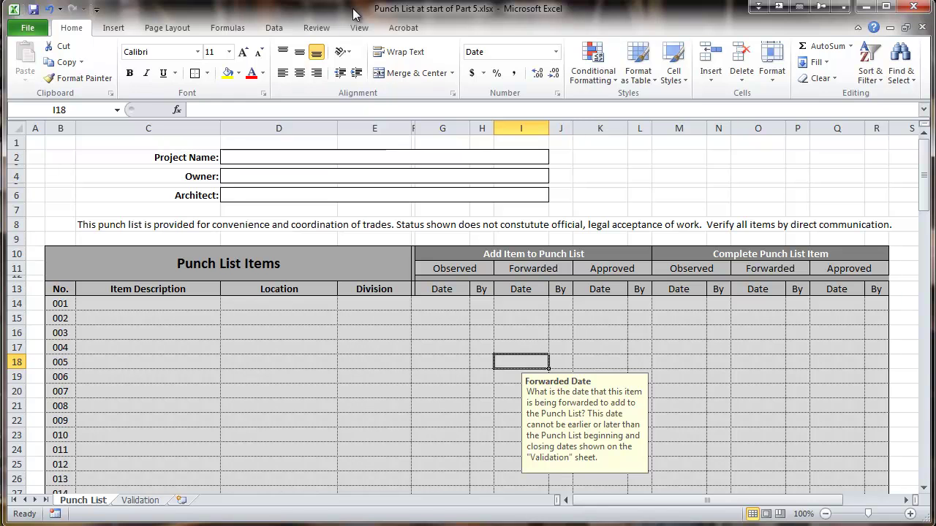
click(317, 29)
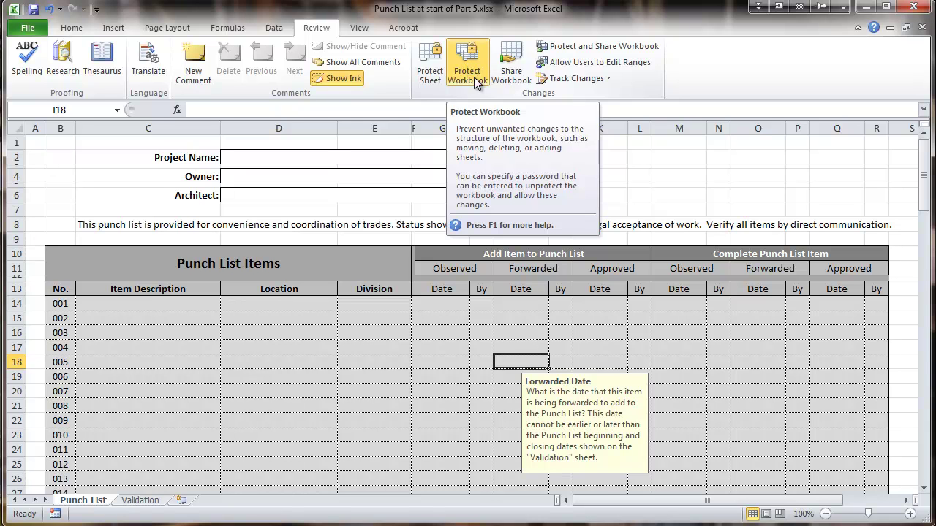
click(470, 73)
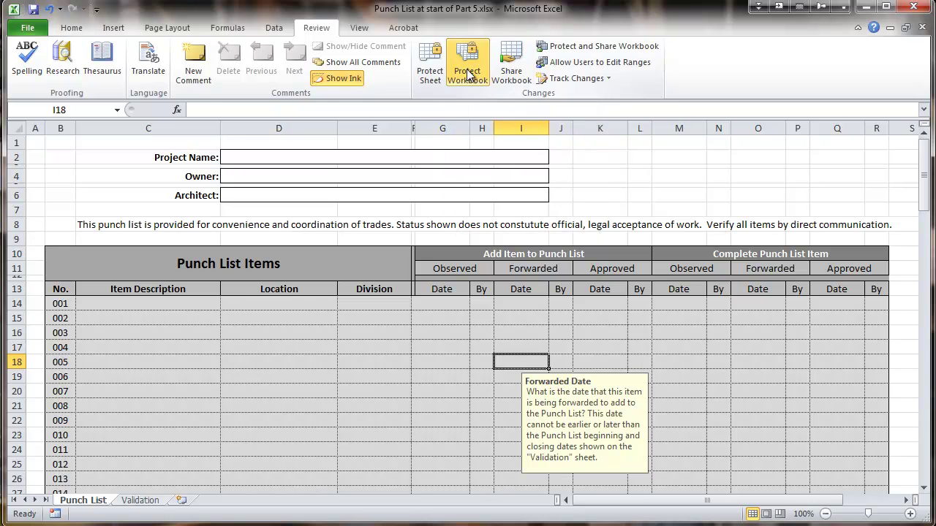
click(468, 73)
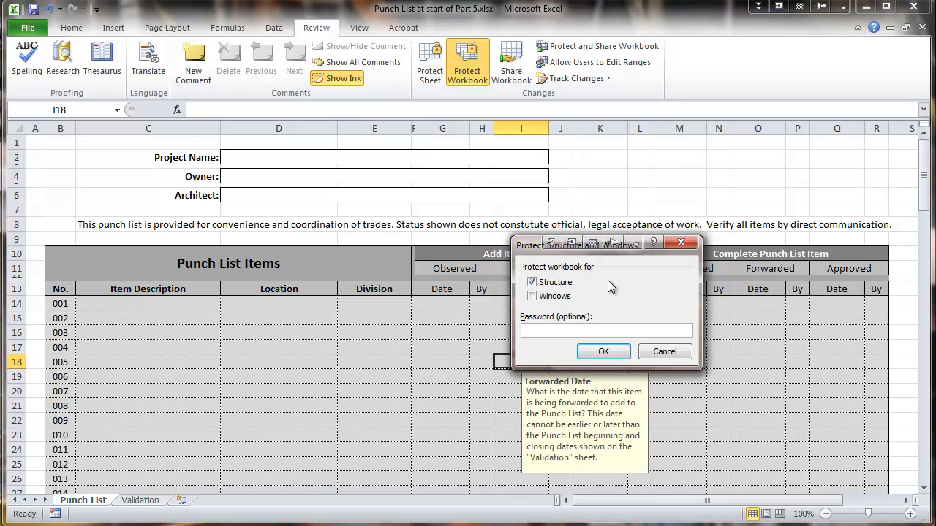
click(662, 354)
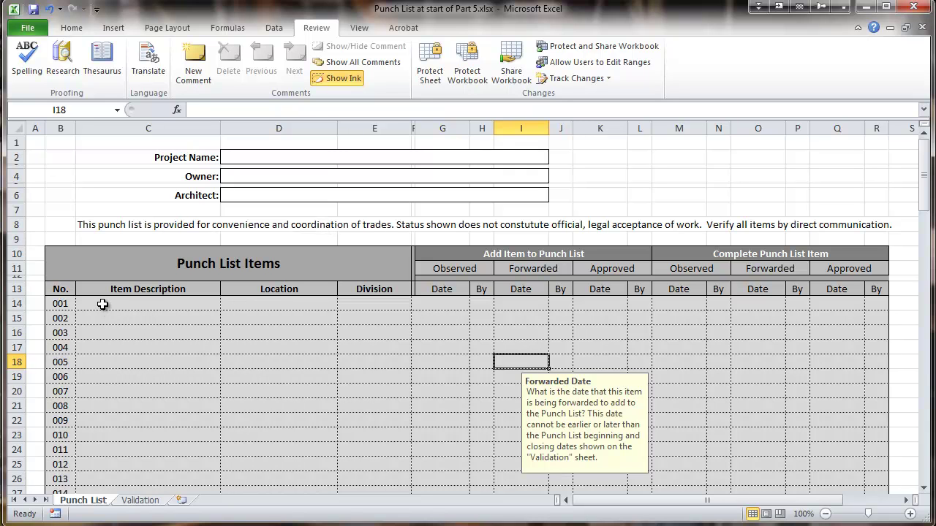
- Clear the Locked protection setting on cells C14:R113 through Format Cells
drag(102, 304, 878, 466)
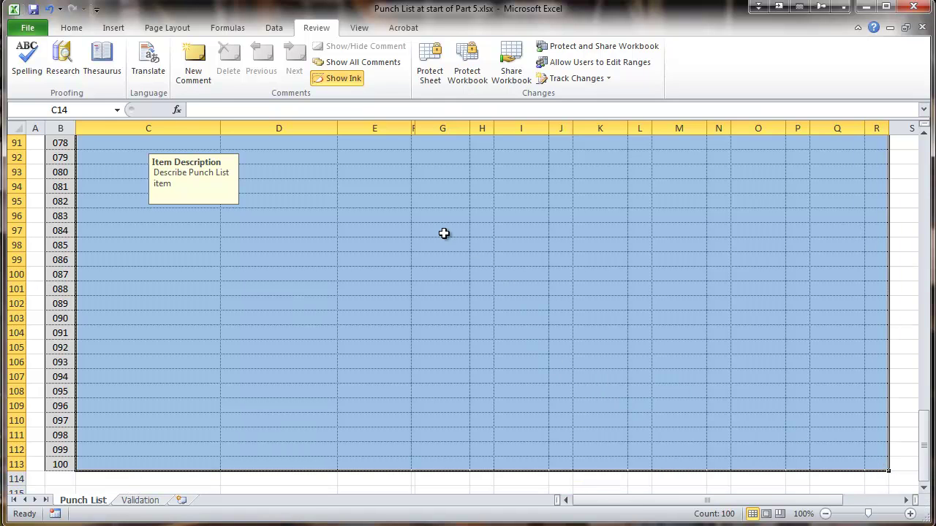
click(70, 28)
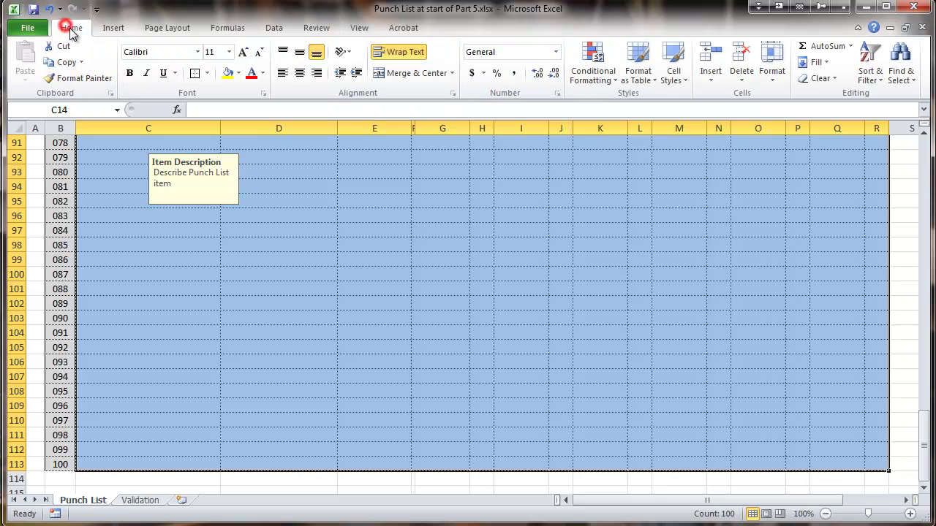
click(453, 93)
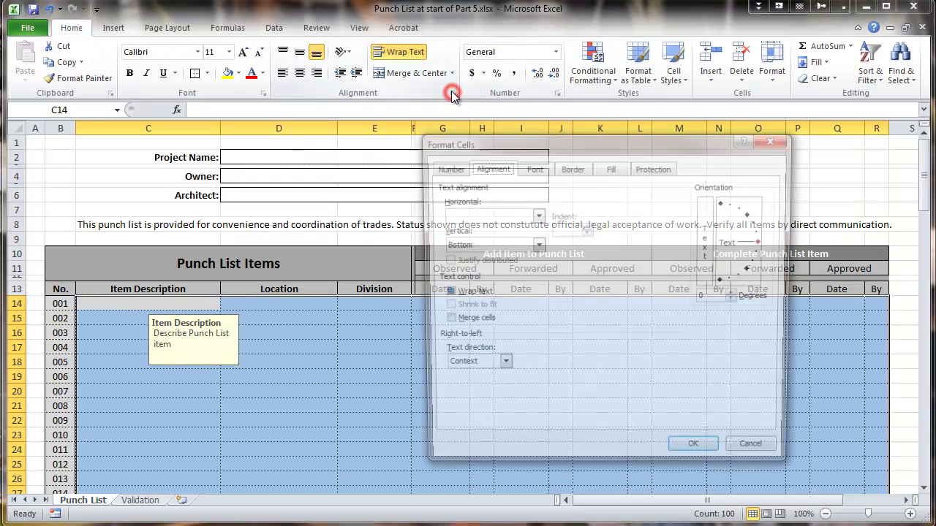
click(646, 169)
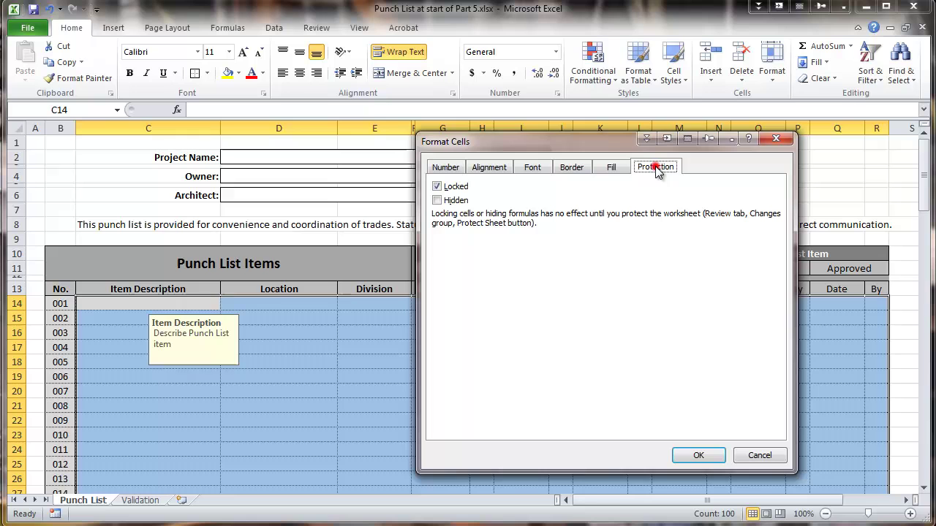
click(437, 187)
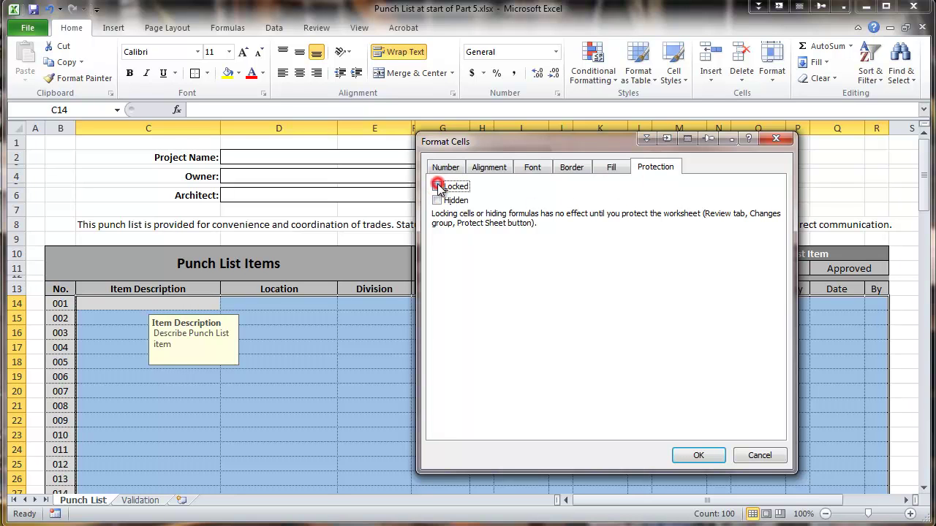
click(692, 457)
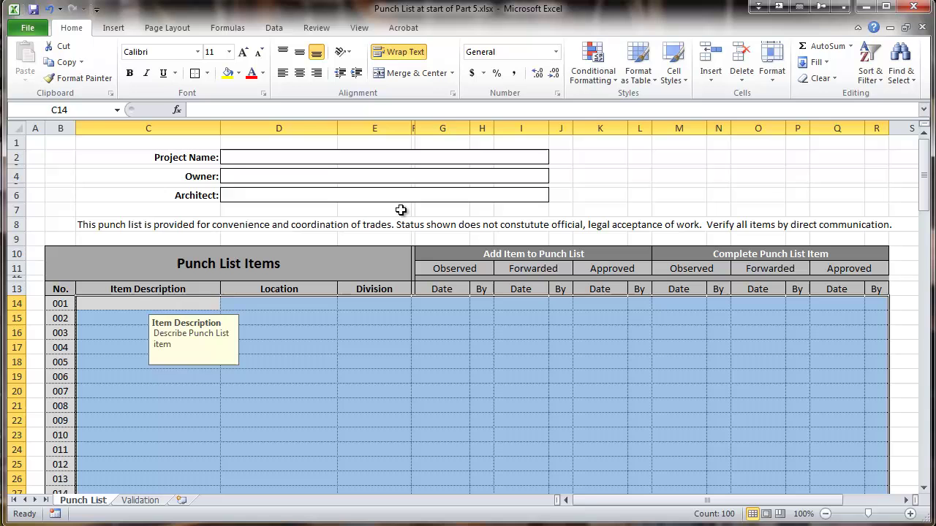
- Add AutoFilter dropdowns to the row 13 column headers of the punch list
click(40, 223)
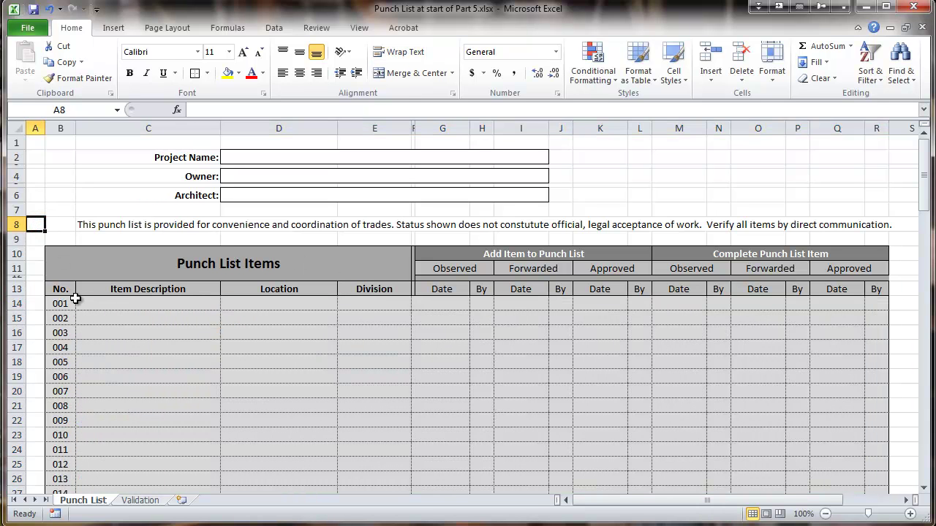
drag(60, 289, 874, 291)
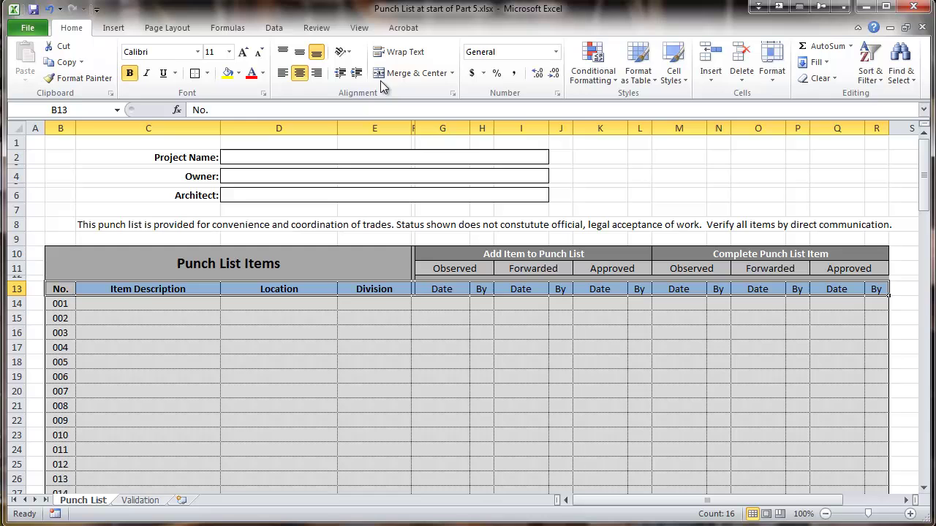
click(279, 29)
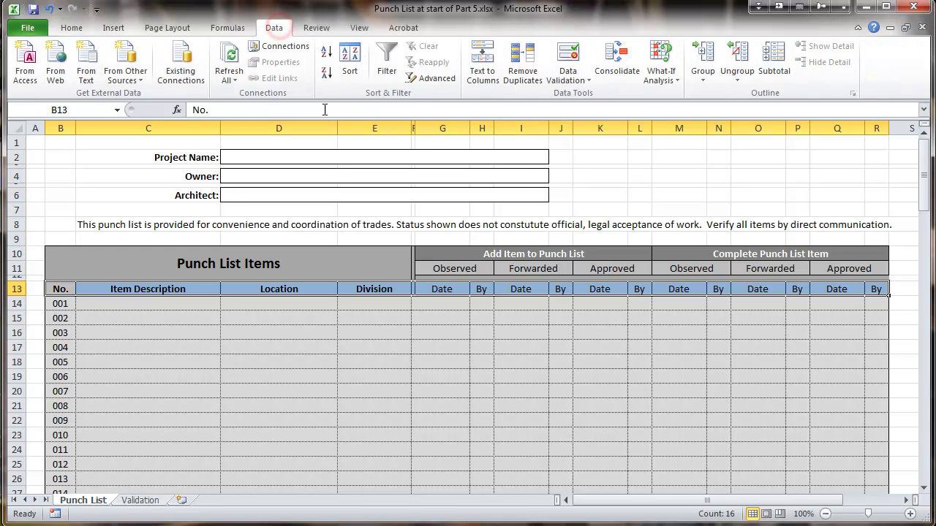
click(383, 62)
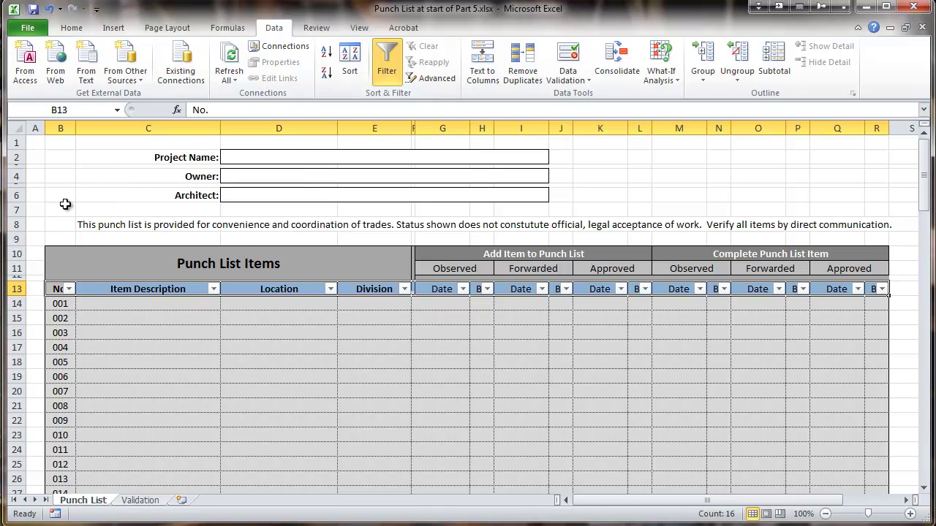
click(90, 306)
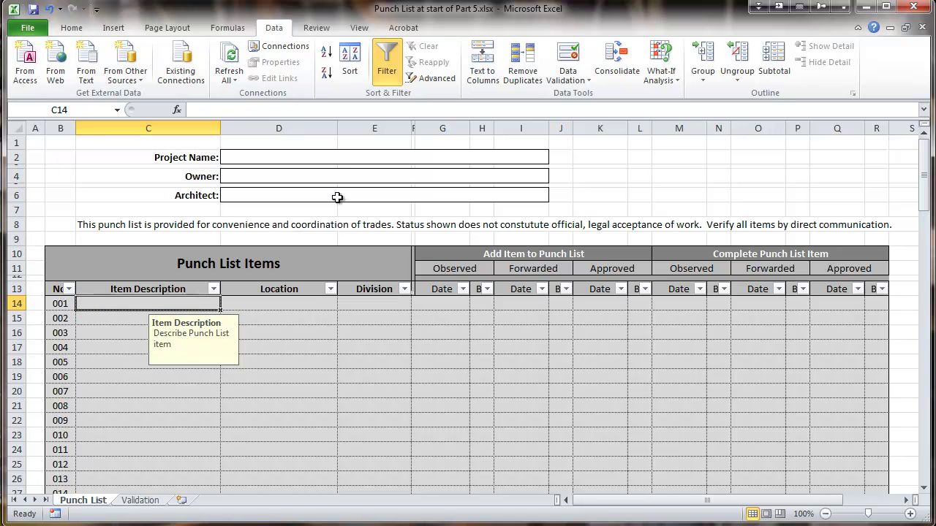
- Protect the Punch List sheet, allowing only Select unlocked cells and Use AutoFilter
click(319, 33)
click(430, 66)
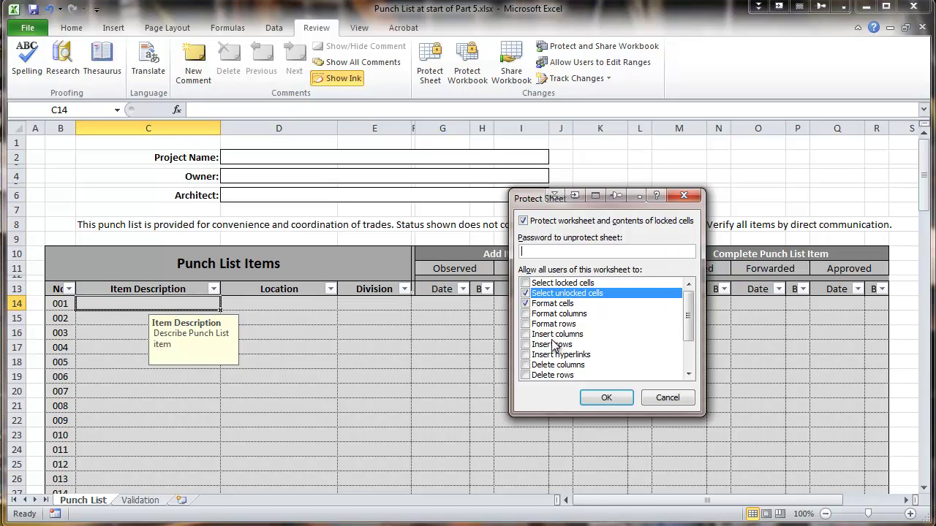
click(525, 303)
click(525, 283)
click(525, 304)
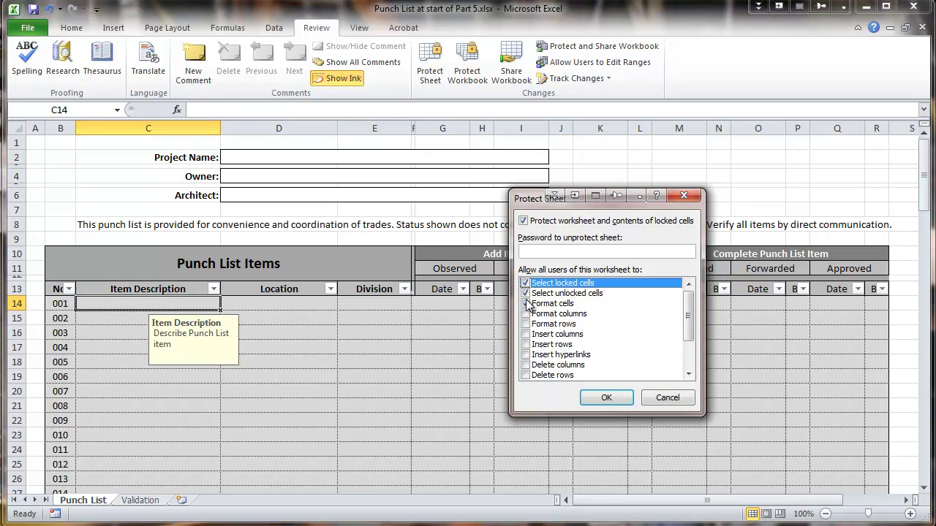
click(525, 303)
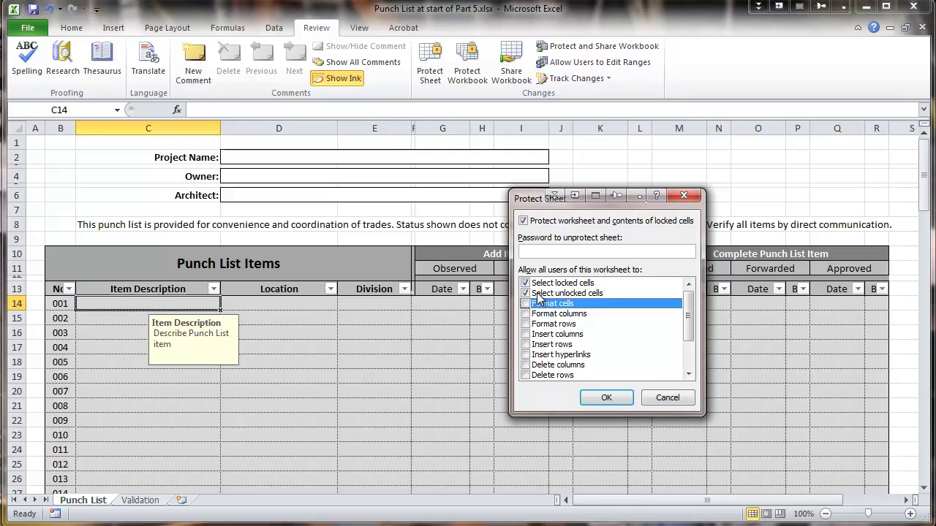
click(525, 283)
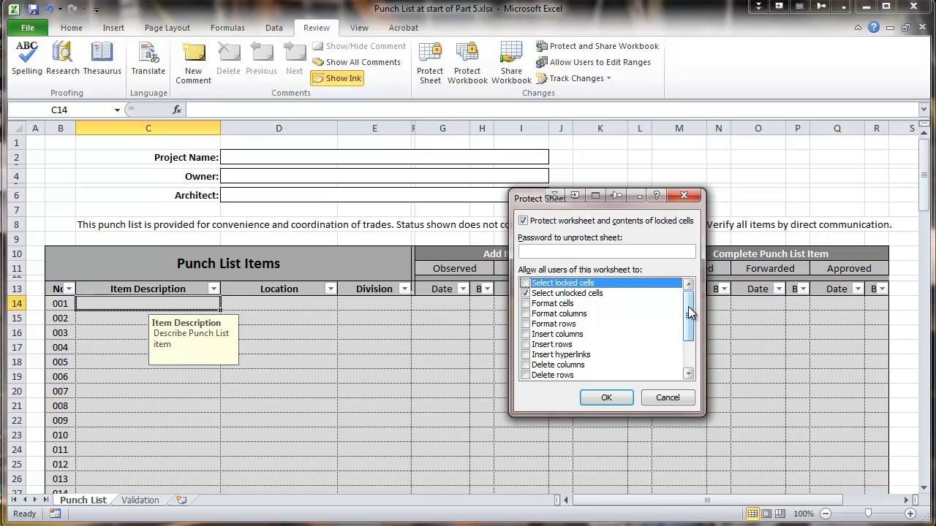
drag(690, 313, 693, 340)
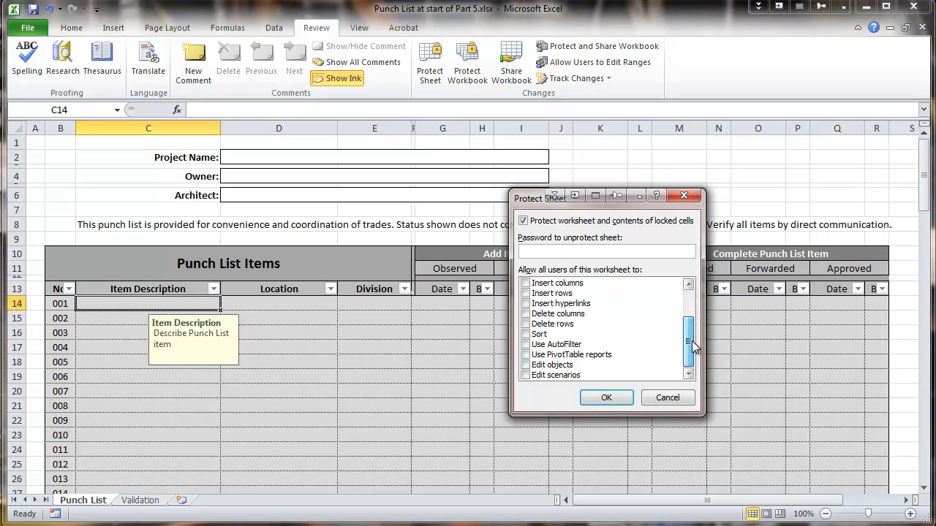
click(526, 345)
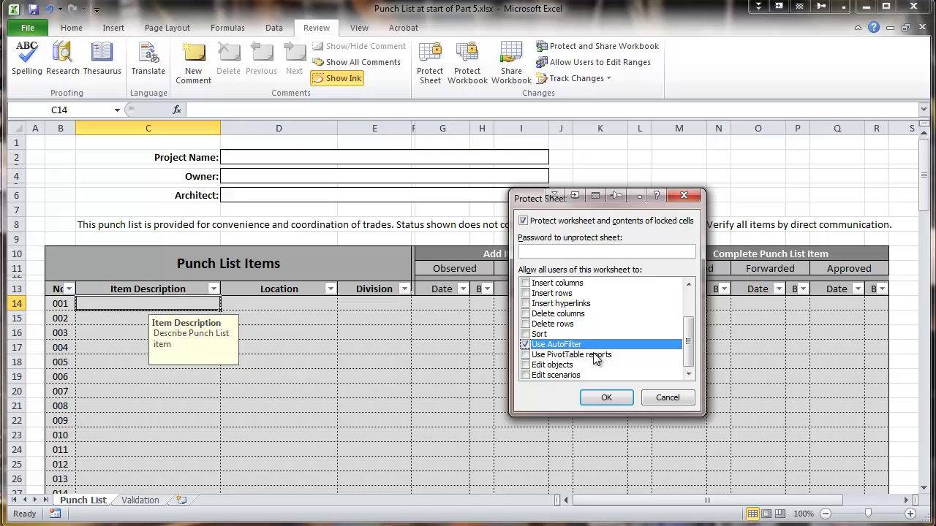
click(608, 401)
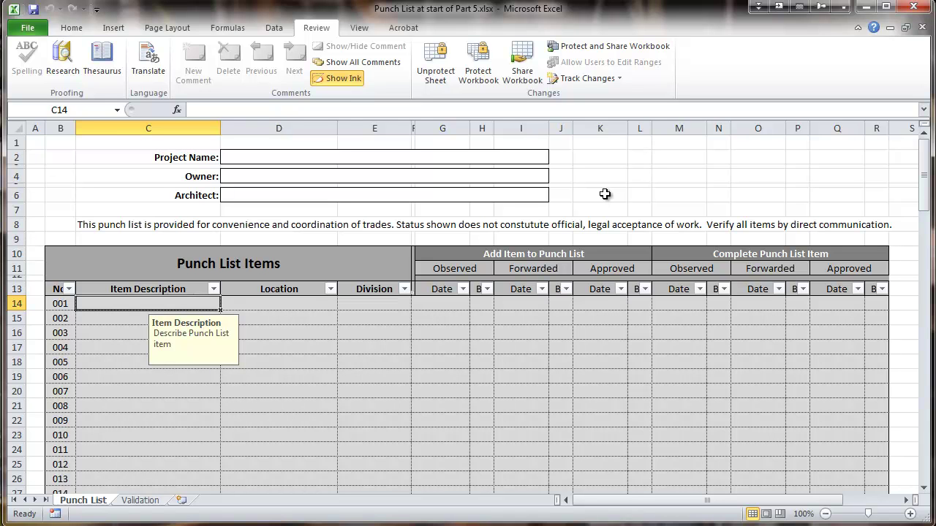
click(295, 322)
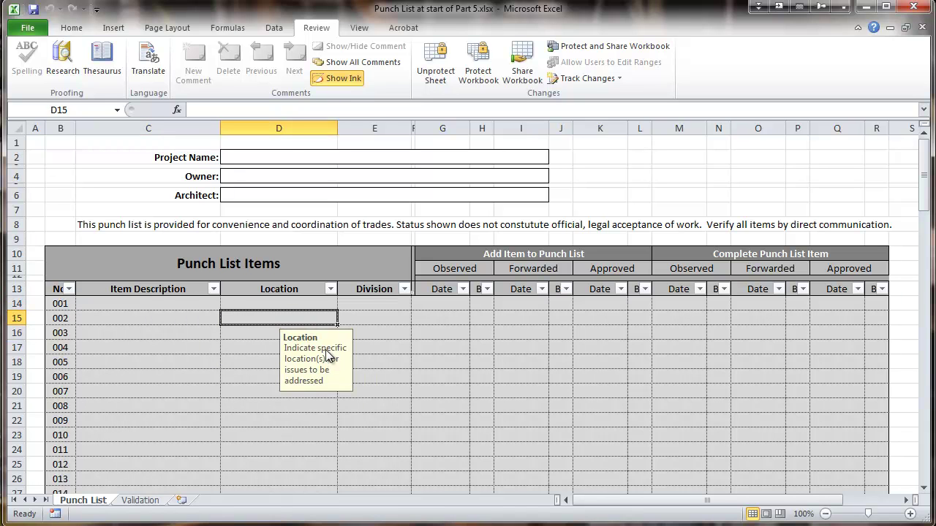
click(388, 318)
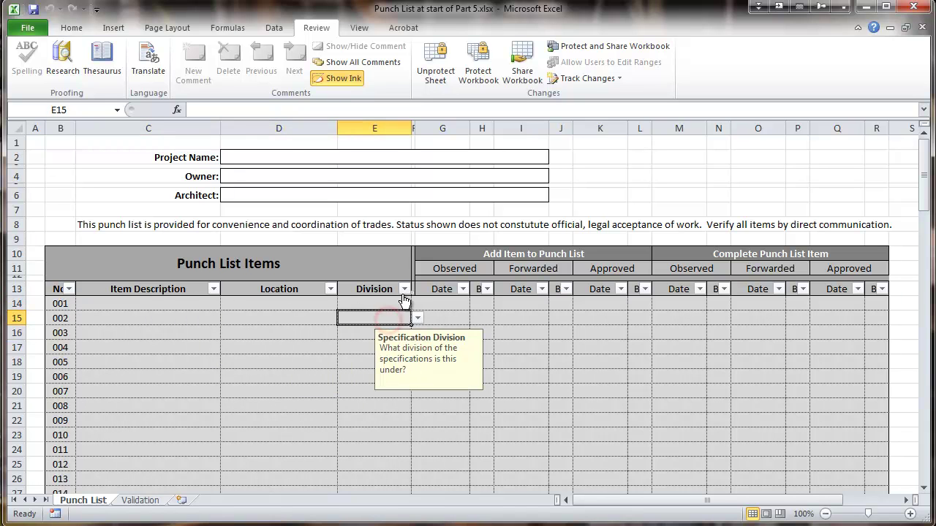
click(420, 322)
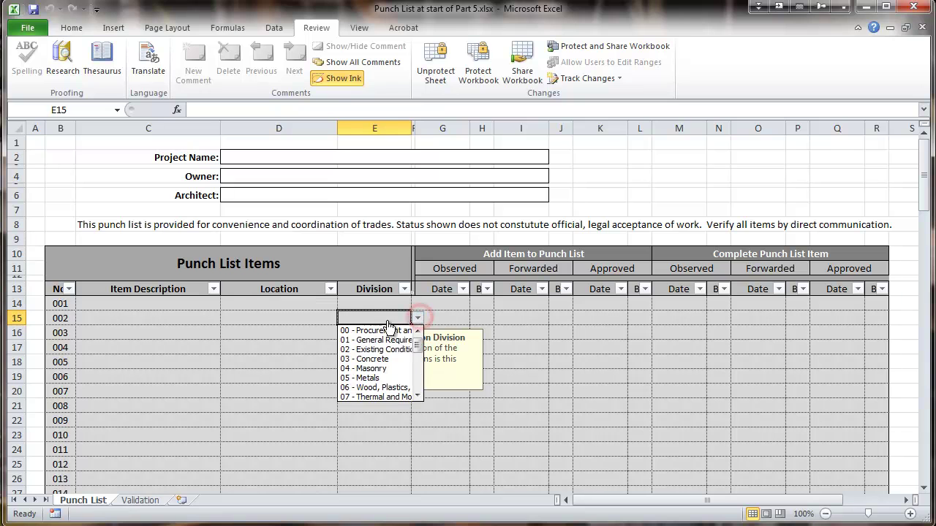
click(313, 339)
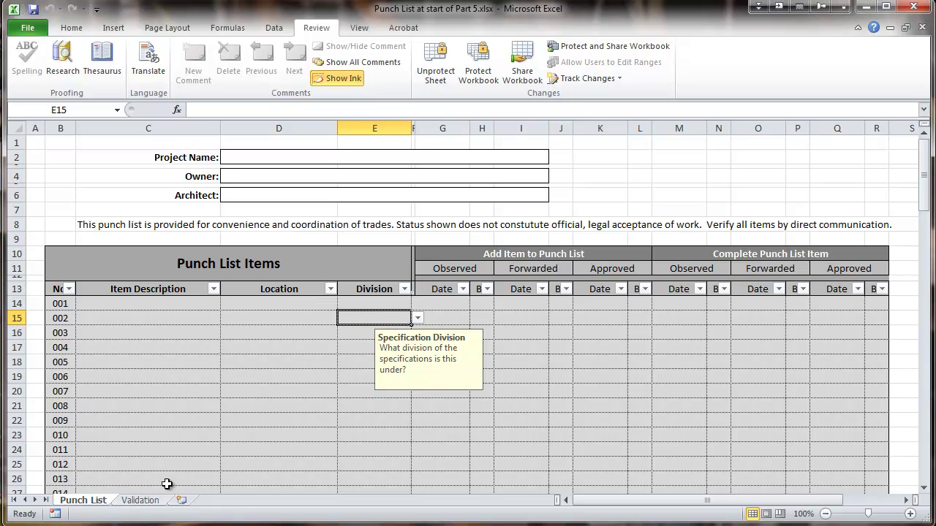
- Protect the Validation sheet with every user permission unchecked
click(140, 500)
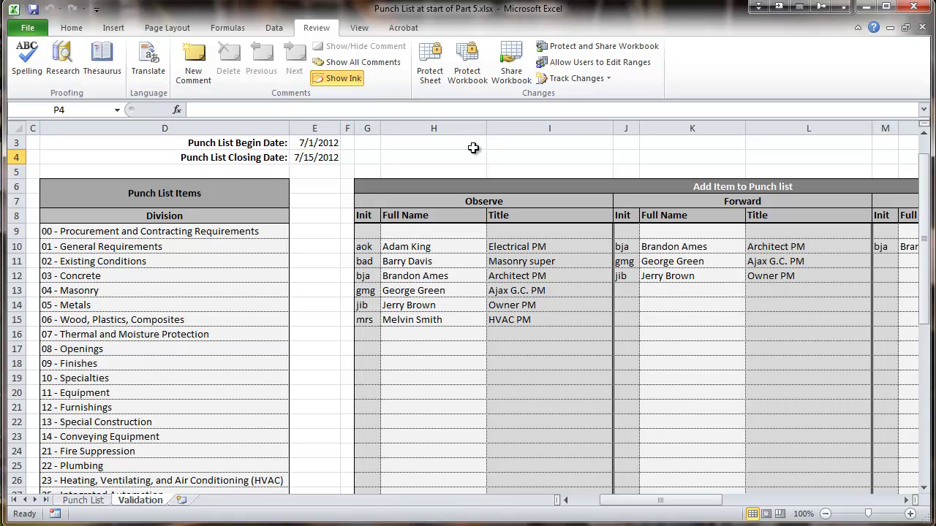
click(430, 60)
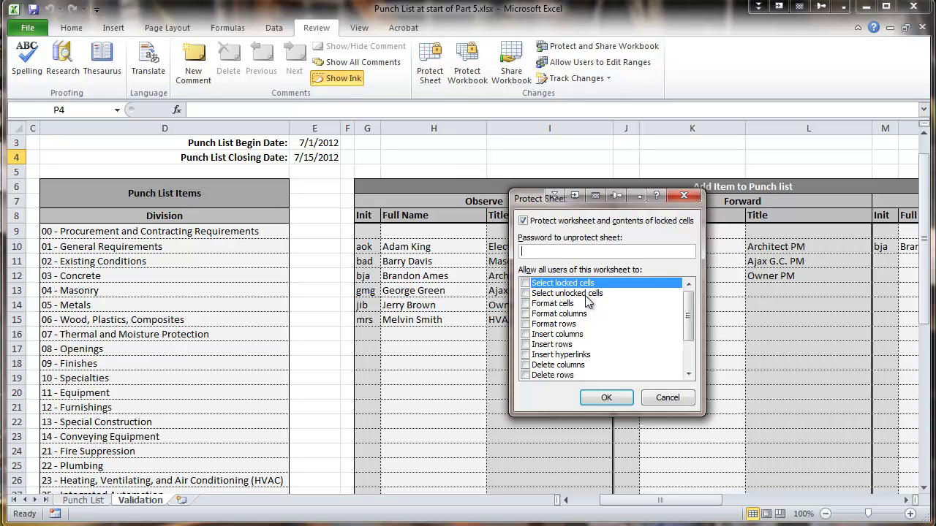
mouse_move(692, 311)
mouse_down()
mouse_move(690, 356)
mouse_move(687, 315)
mouse_up()
click(593, 403)
- Try clicking several Validation cells to confirm they can't be selected
click(440, 256)
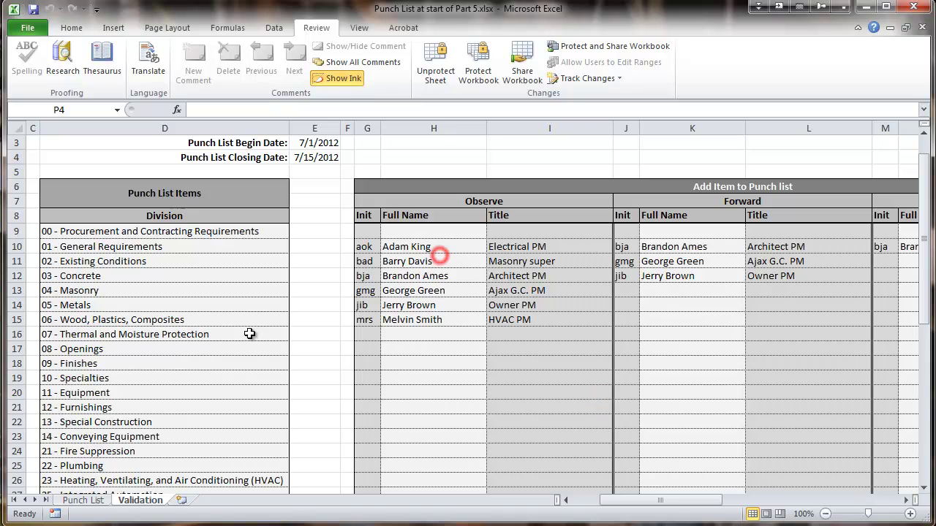
click(245, 334)
click(194, 276)
click(191, 237)
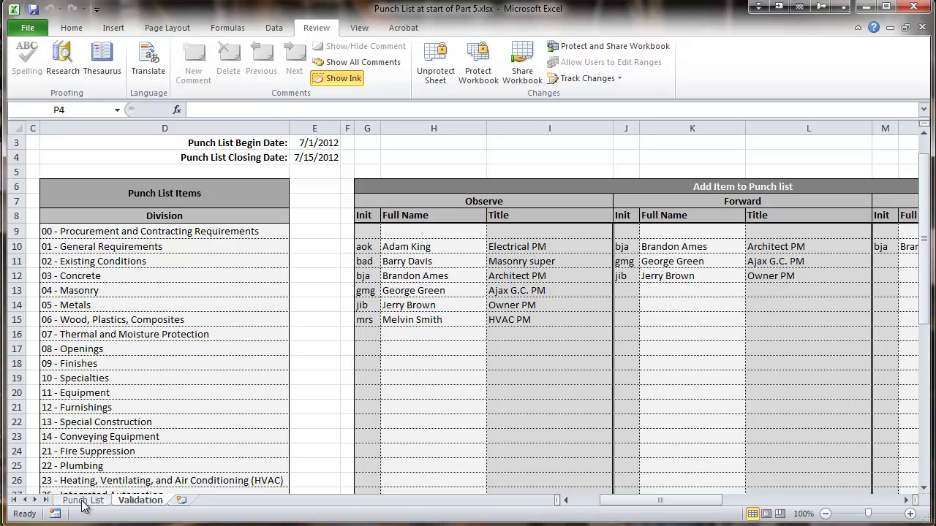
- Protect the workbook structure, then go back to the Punch List sheet
click(479, 62)
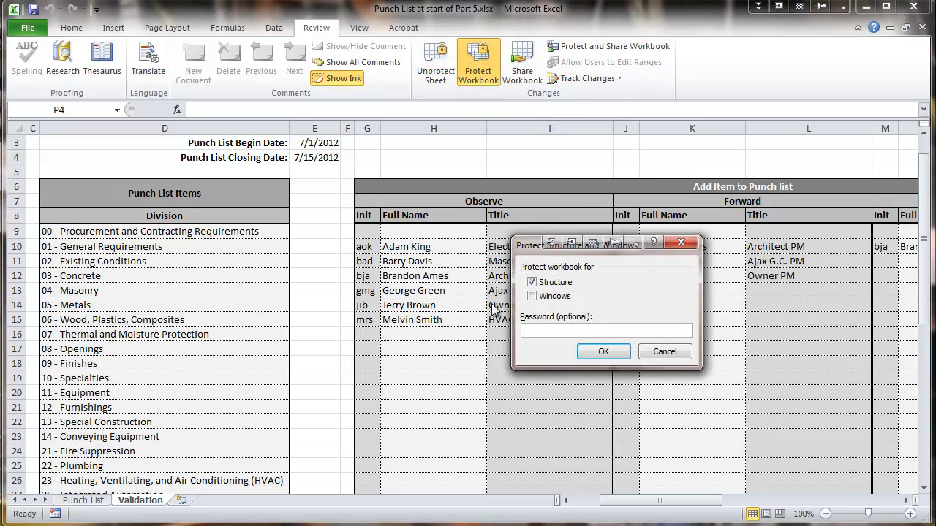
click(597, 352)
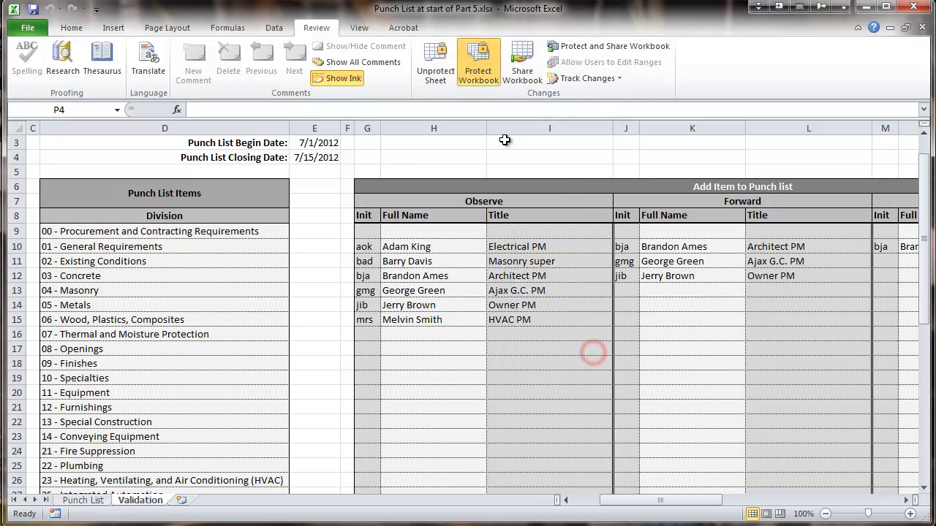
click(77, 500)
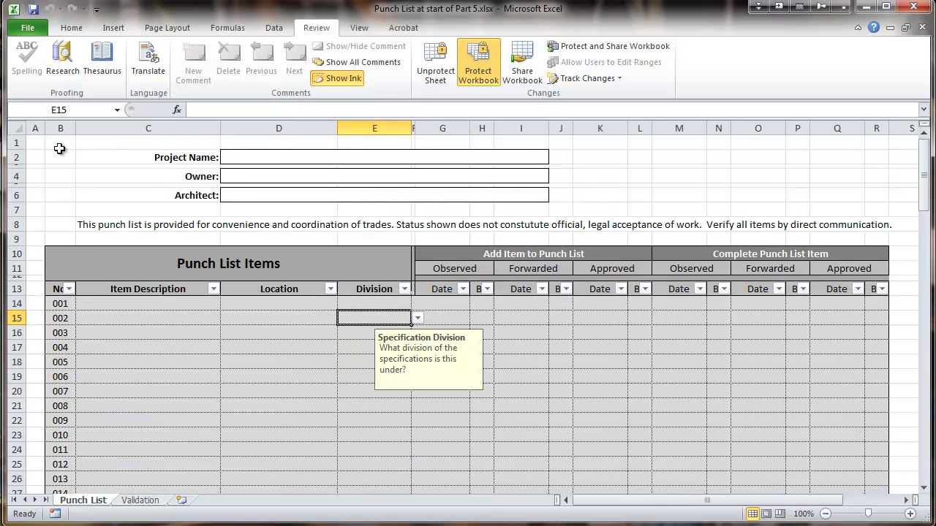